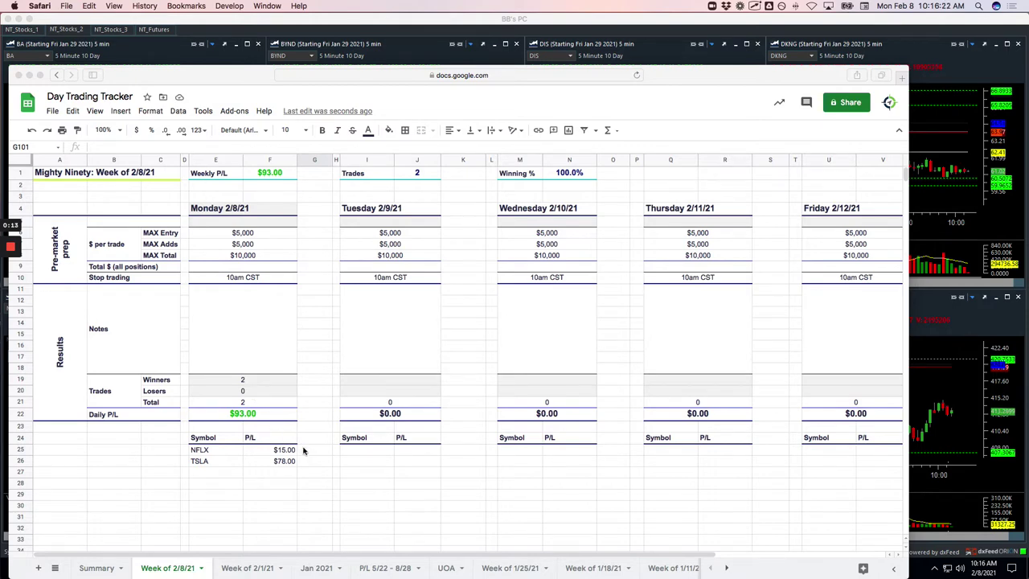
Review Monday 2/8/21's trades in the Mighty Ninety and Runners sections, ticking off individual P/L entries with temporary check marks
mouse_move(301, 445)
mouse_down()
mouse_move(320, 441)
mouse_move(307, 463)
mouse_move(319, 454)
mouse_up()
scroll(321, 459, down, 10)
scroll(233, 421, down, 15)
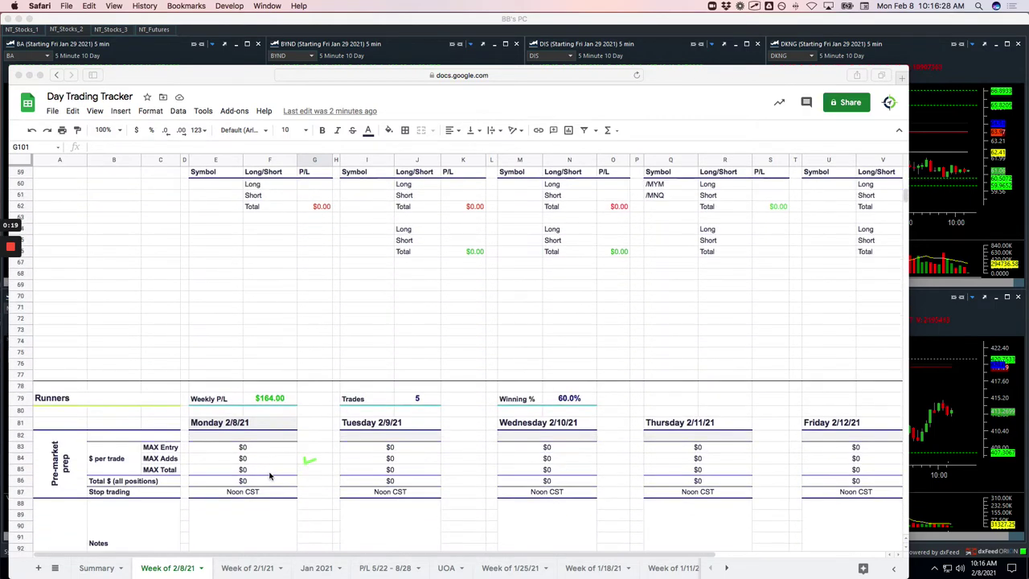
scroll(281, 458, down, 2)
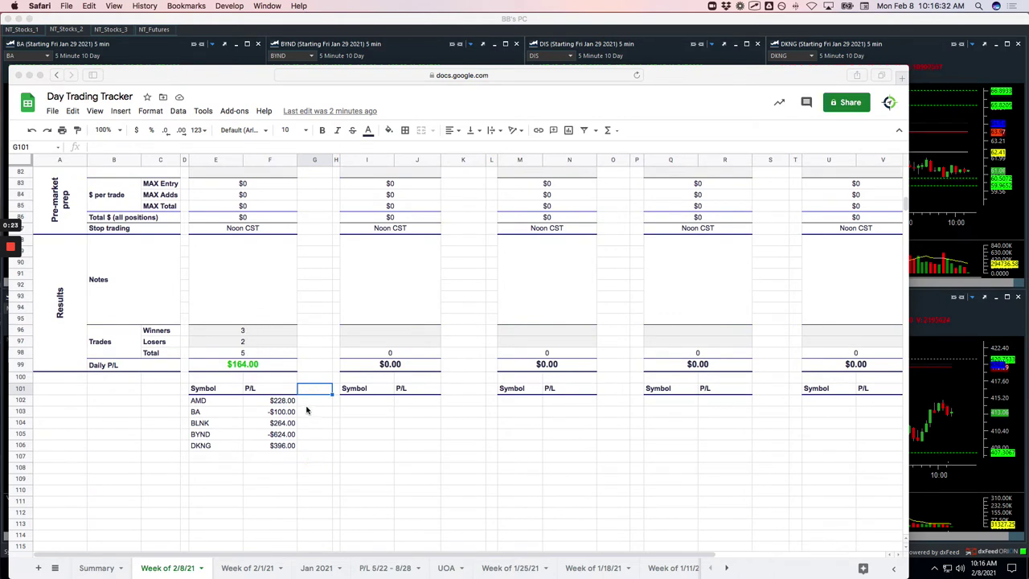
mouse_move(302, 400)
mouse_down()
mouse_move(318, 393)
mouse_move(313, 406)
mouse_up()
mouse_move(299, 421)
mouse_down()
mouse_move(312, 419)
mouse_move(311, 429)
mouse_up()
drag(304, 447, 312, 442)
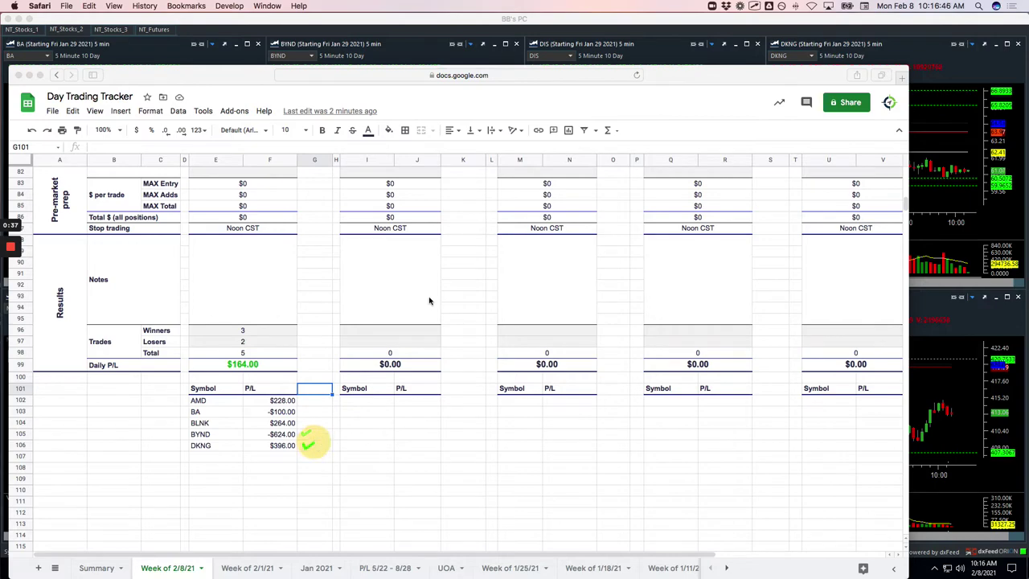
Switch to the dxFeed Orion charts, show the NT_Stocks_1 workspace and examine NFLX's volume and price move after the open
mouse_move(668, 77)
mouse_down()
mouse_move(1028, 143)
mouse_move(1028, 101)
mouse_up()
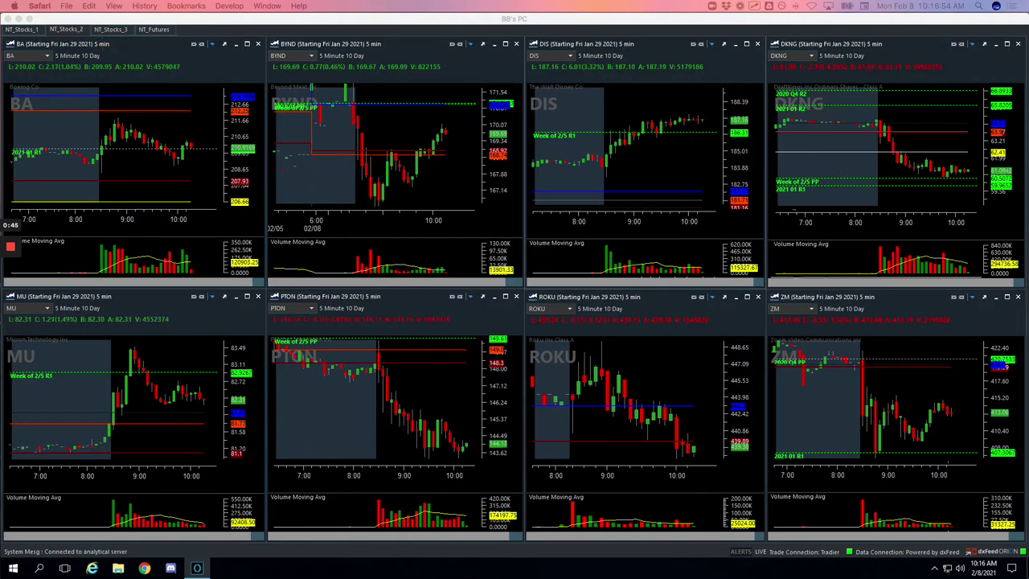
click(31, 28)
click(31, 30)
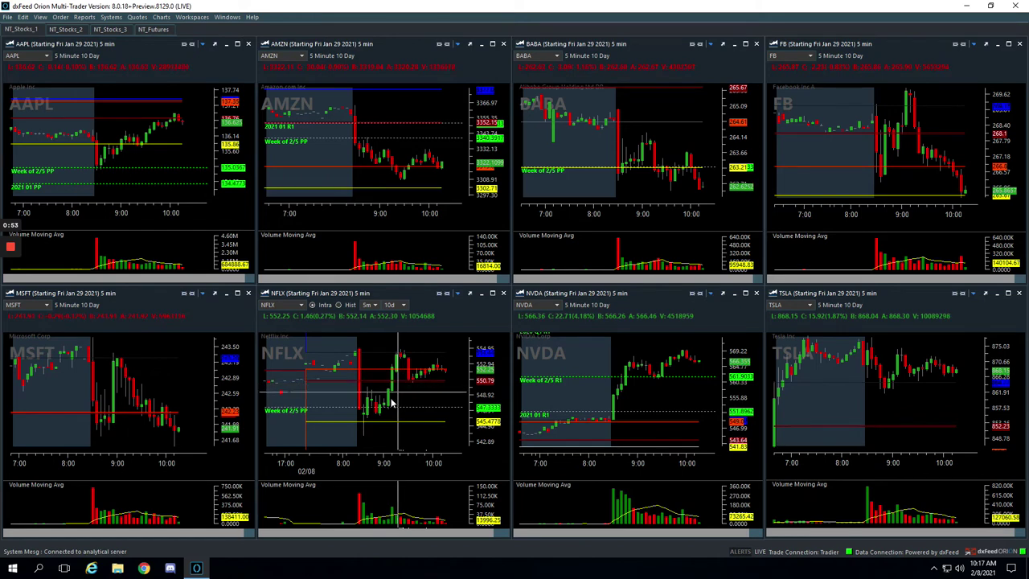
click(393, 507)
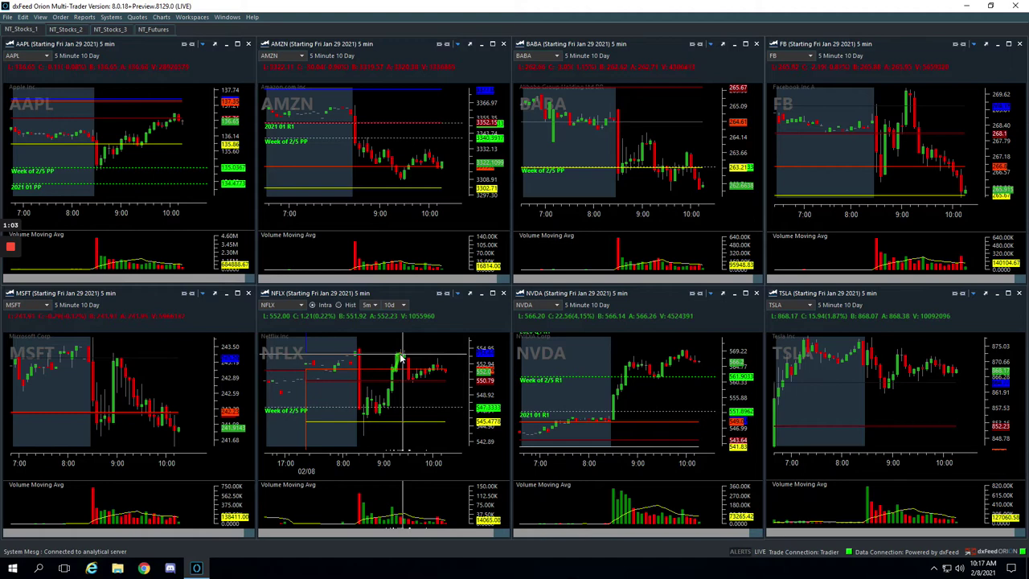
click(400, 355)
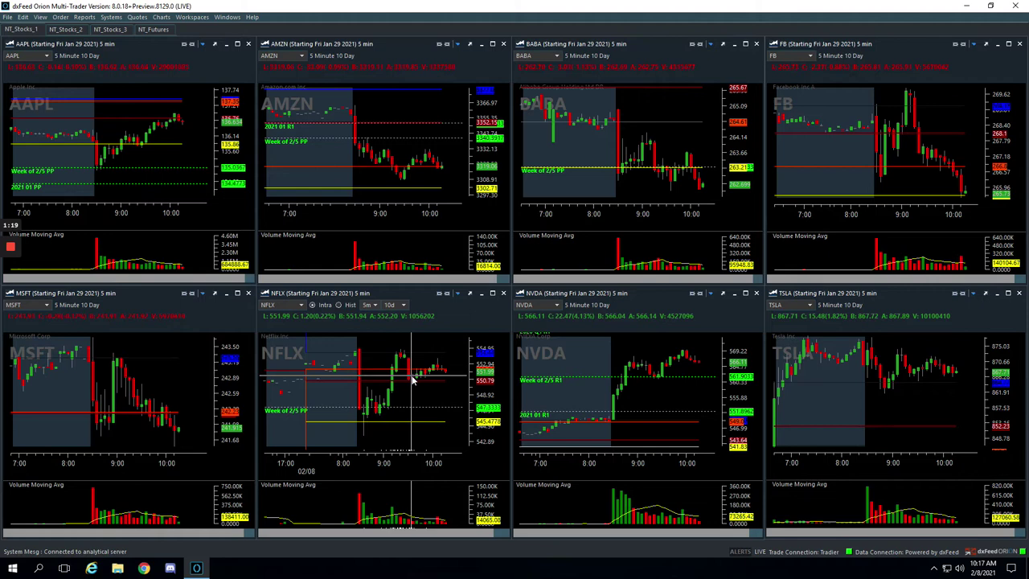
Examine TSLA's 5-minute chart, tracing the decline after the open and the bounce from its low
click(873, 356)
drag(873, 359, 885, 386)
click(880, 379)
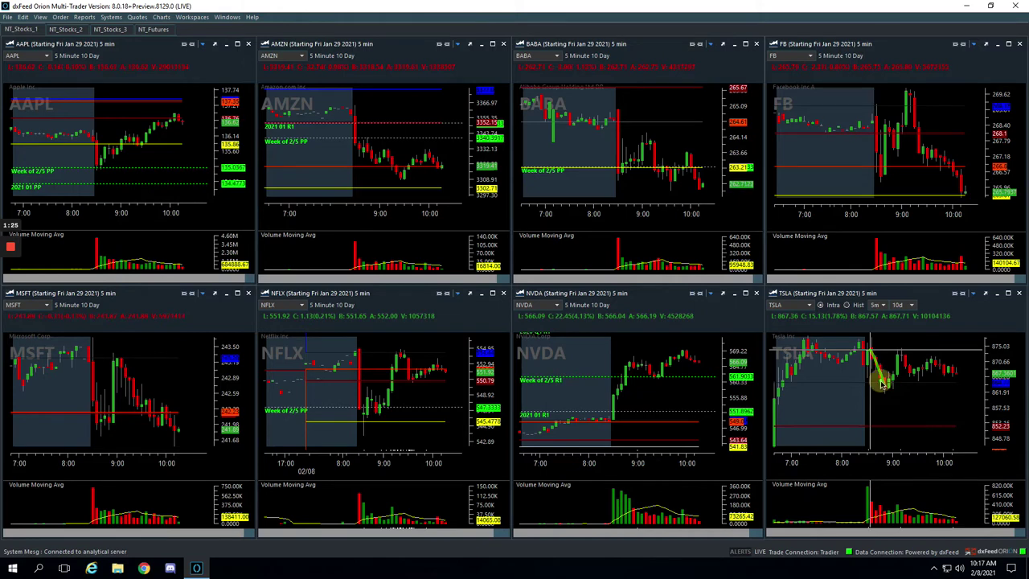
click(883, 385)
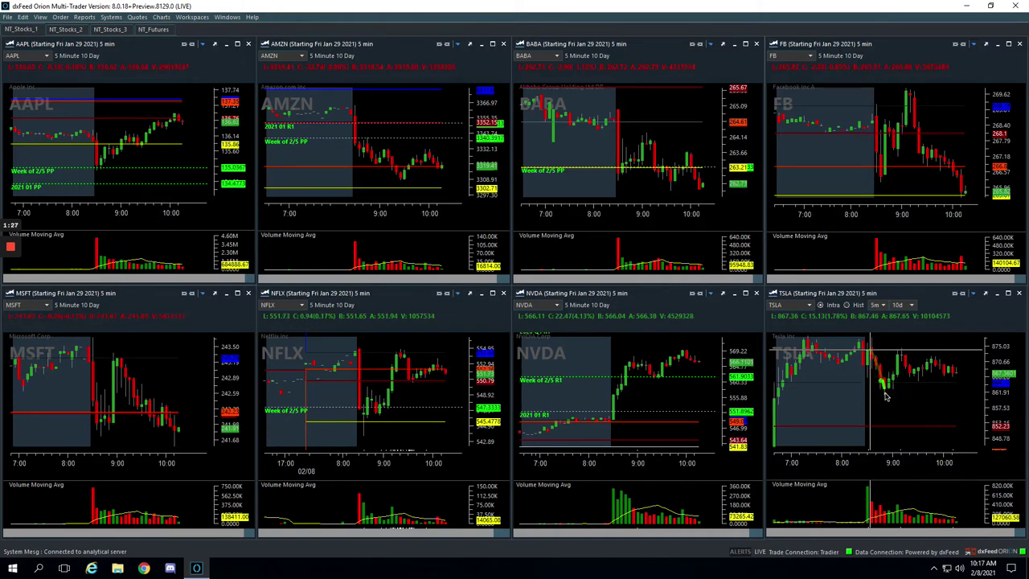
drag(885, 391, 899, 367)
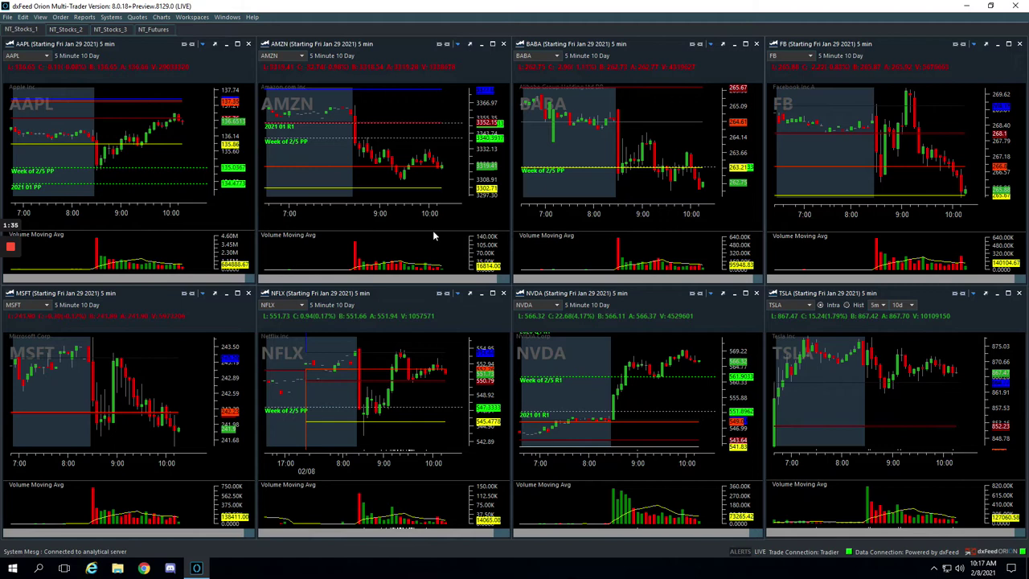
Show the NT_Stocks_3 workspace and examine AMD's opening volume, price rise and pullback, marking them on the chart
click(121, 30)
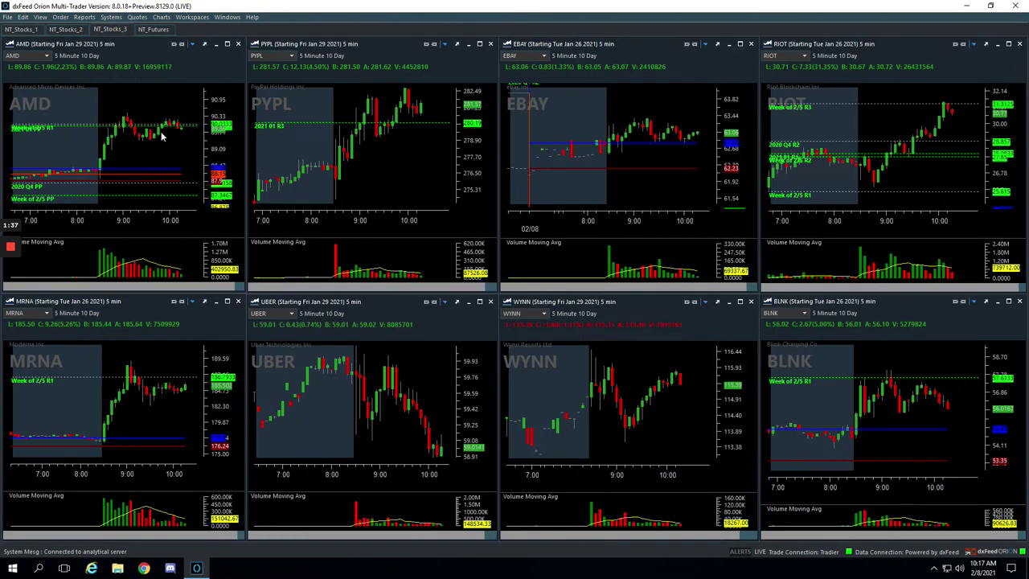
mouse_move(161, 137)
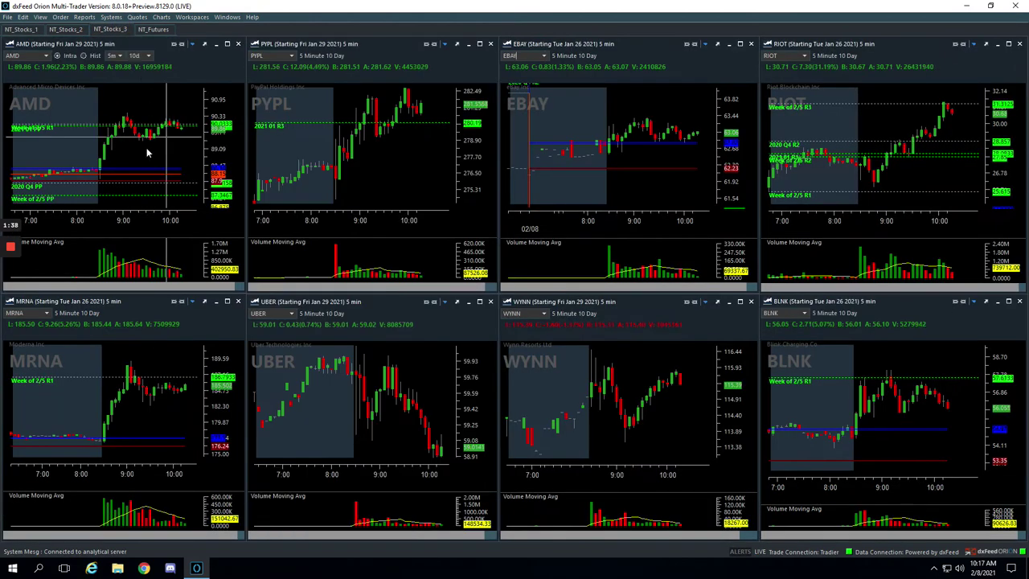
click(103, 247)
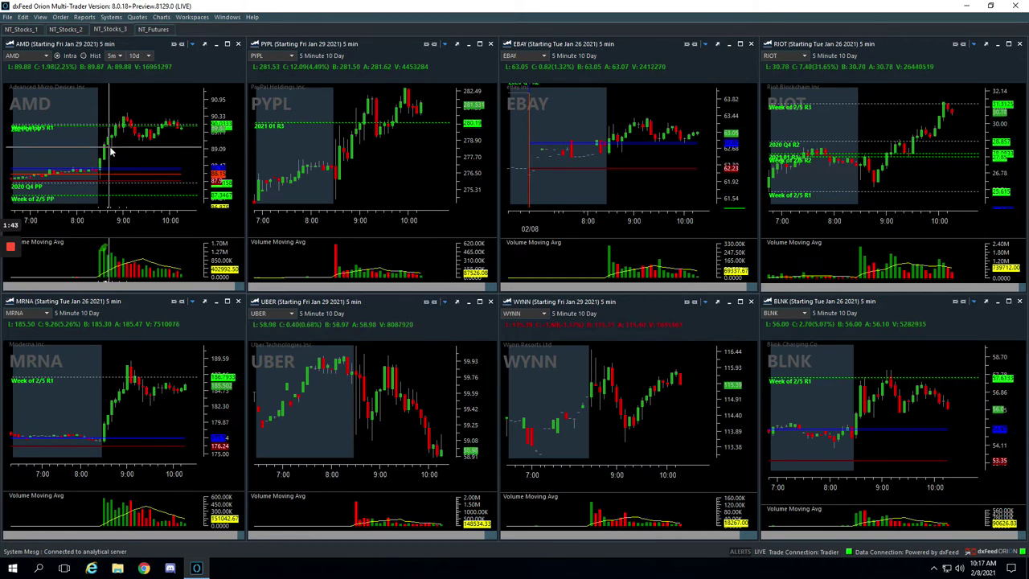
click(110, 149)
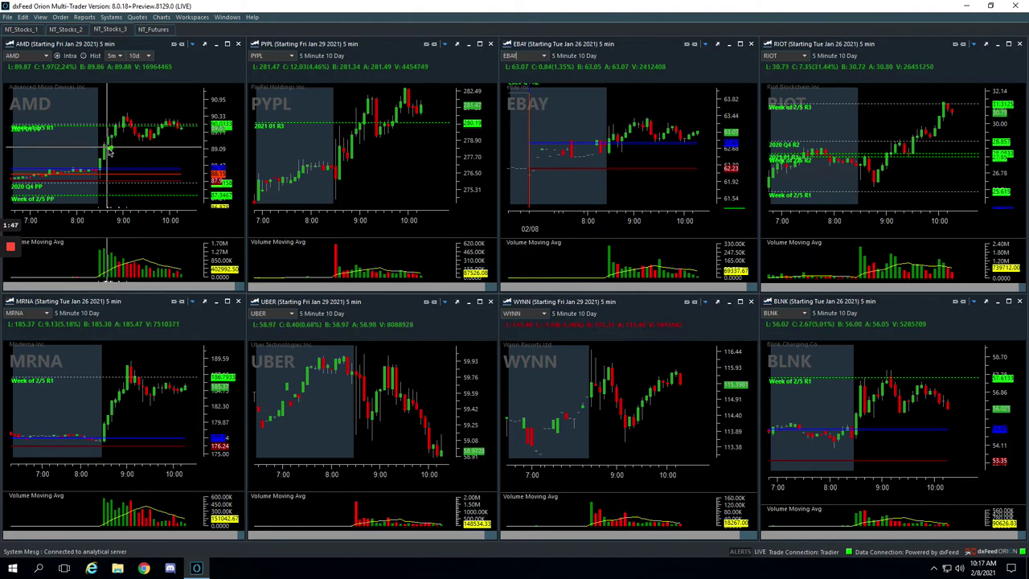
mouse_move(110, 151)
mouse_down()
mouse_move(110, 129)
mouse_move(126, 117)
mouse_move(143, 138)
mouse_up()
click(129, 108)
click(128, 112)
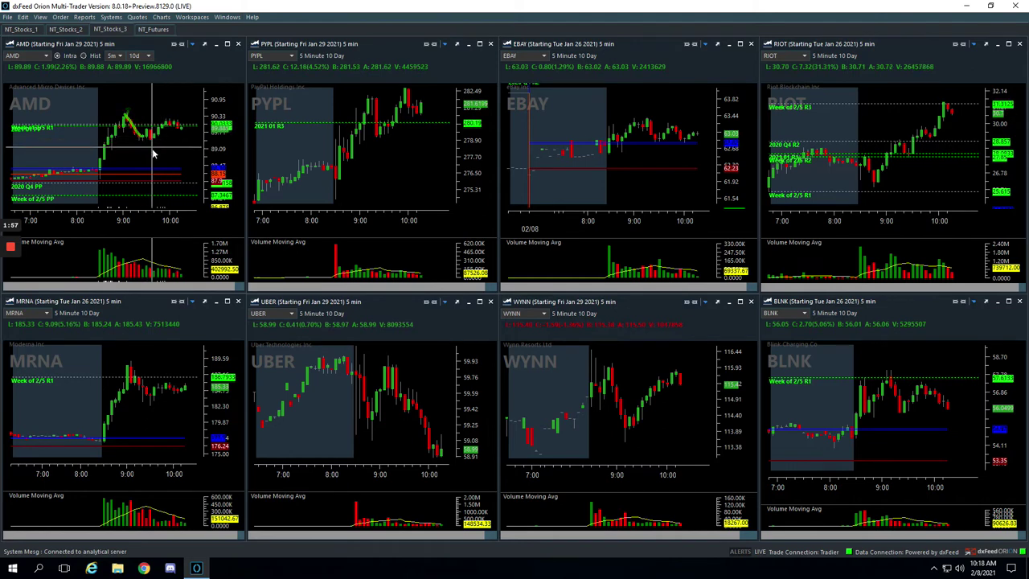
click(153, 139)
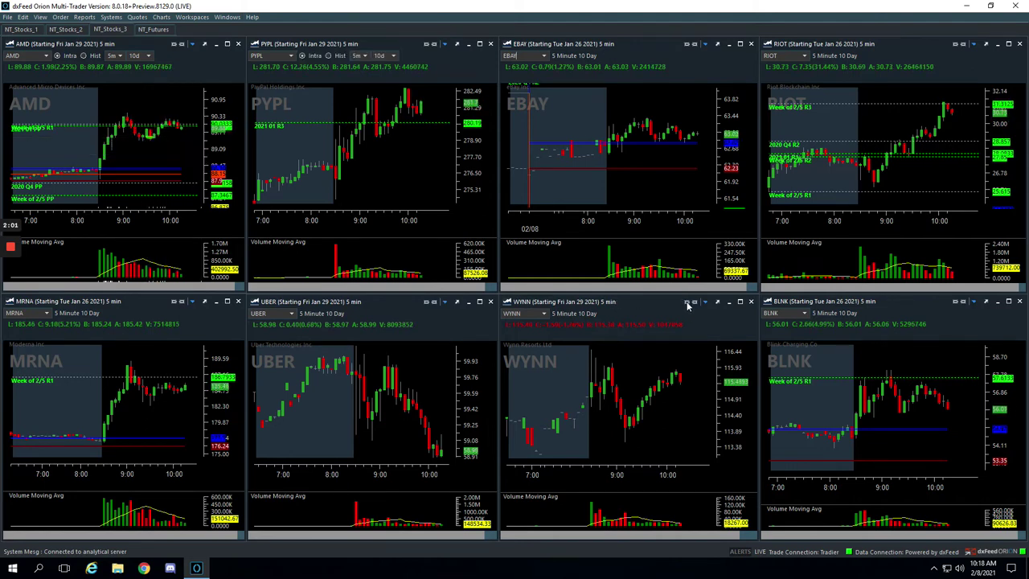
Show the NT_Stocks_2 workspace and examine BA's price action after the open, tracing the pullback from its high
click(66, 29)
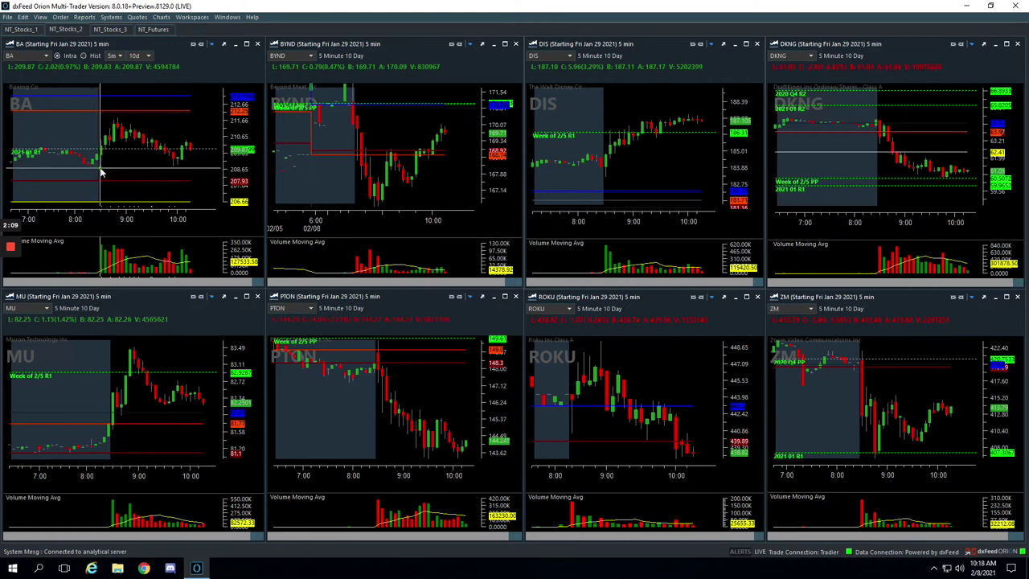
mouse_move(100, 169)
mouse_down()
mouse_move(114, 123)
mouse_move(152, 145)
mouse_move(178, 123)
mouse_up()
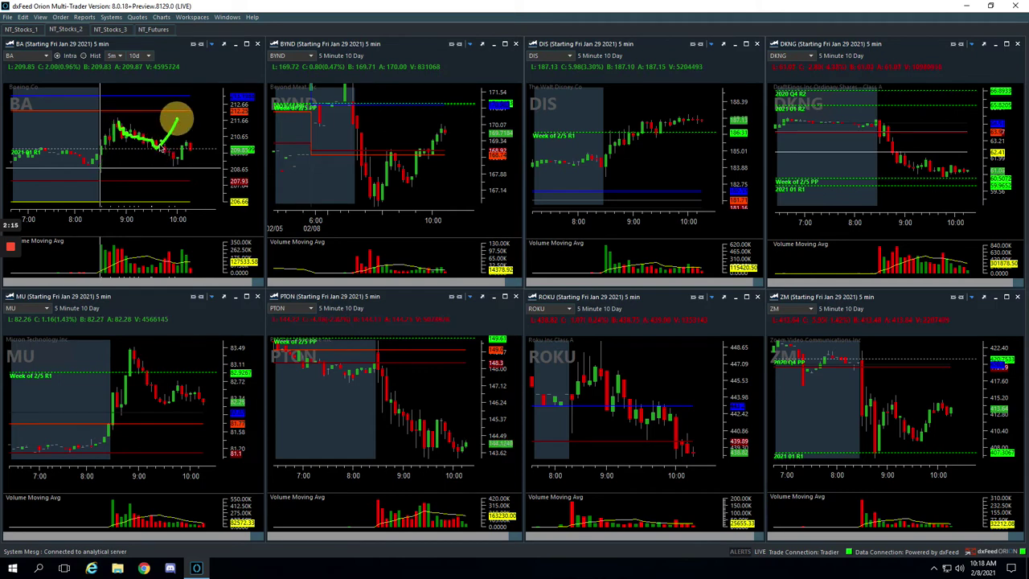
click(156, 148)
click(158, 149)
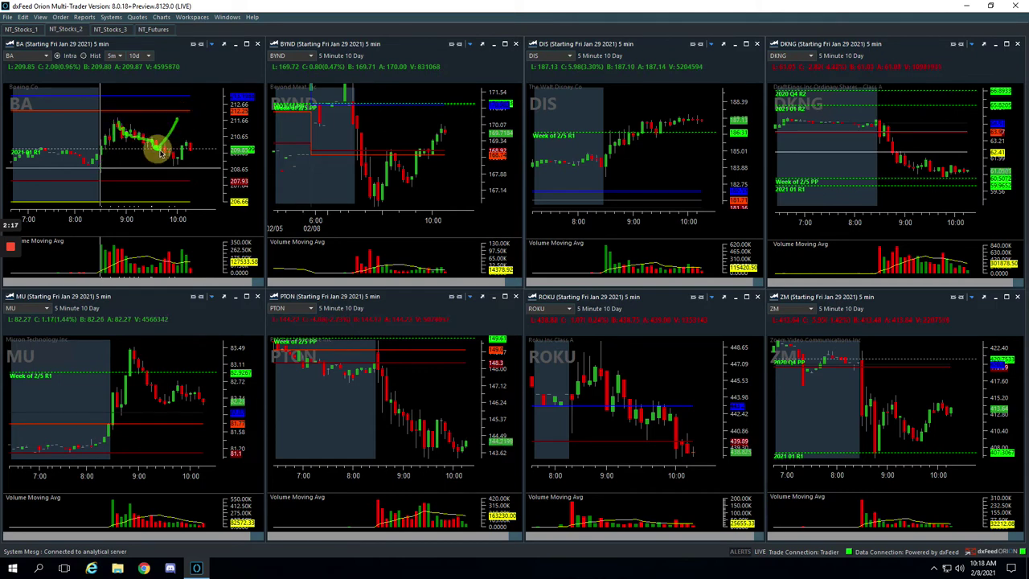
drag(159, 151, 169, 155)
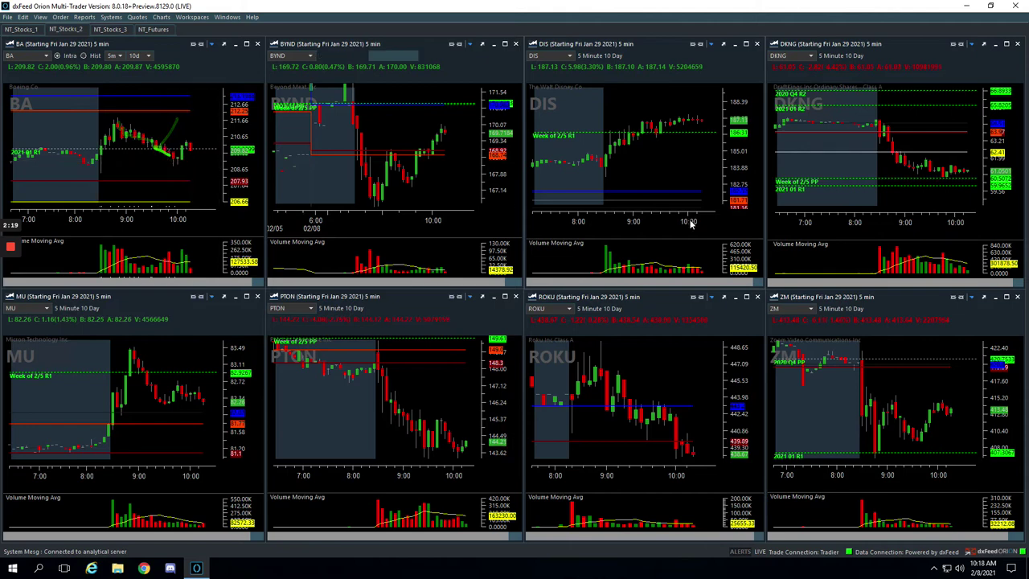
key(Escape)
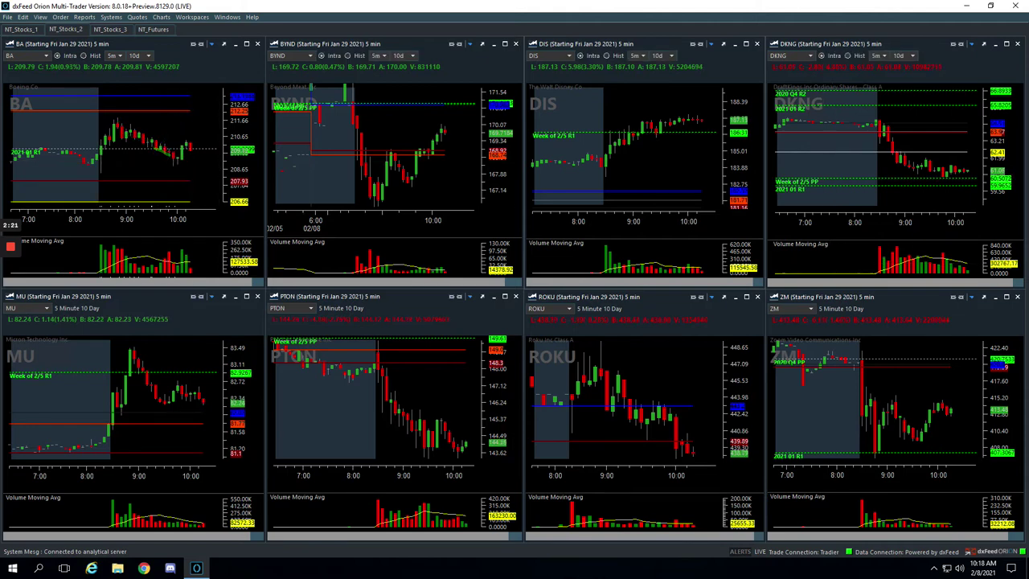
Return to the NT_Stocks_3 workspace and examine BLNK's opening volume and its rise toward the Week of 2/5 R1 level
click(116, 29)
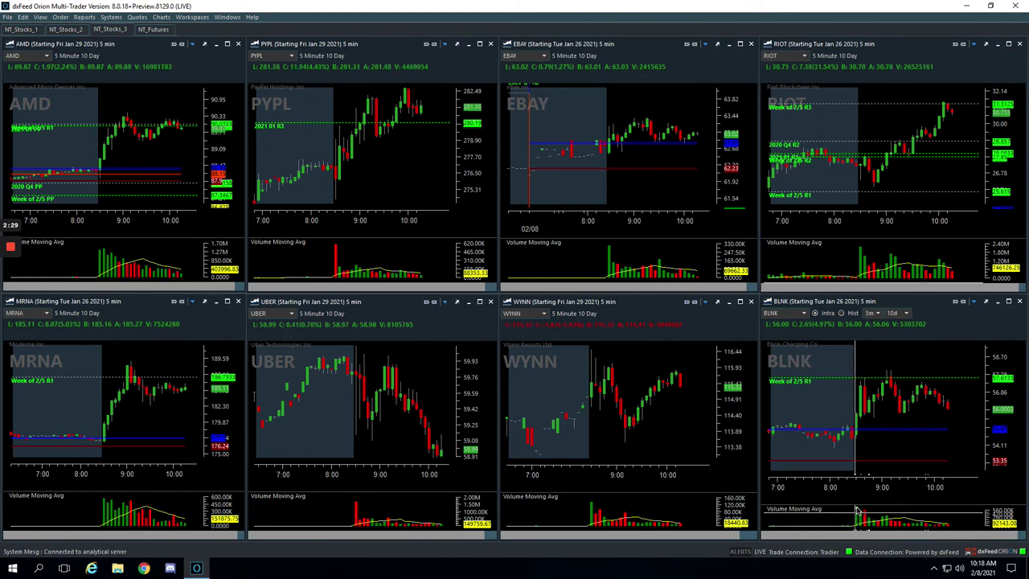
click(864, 408)
click(874, 402)
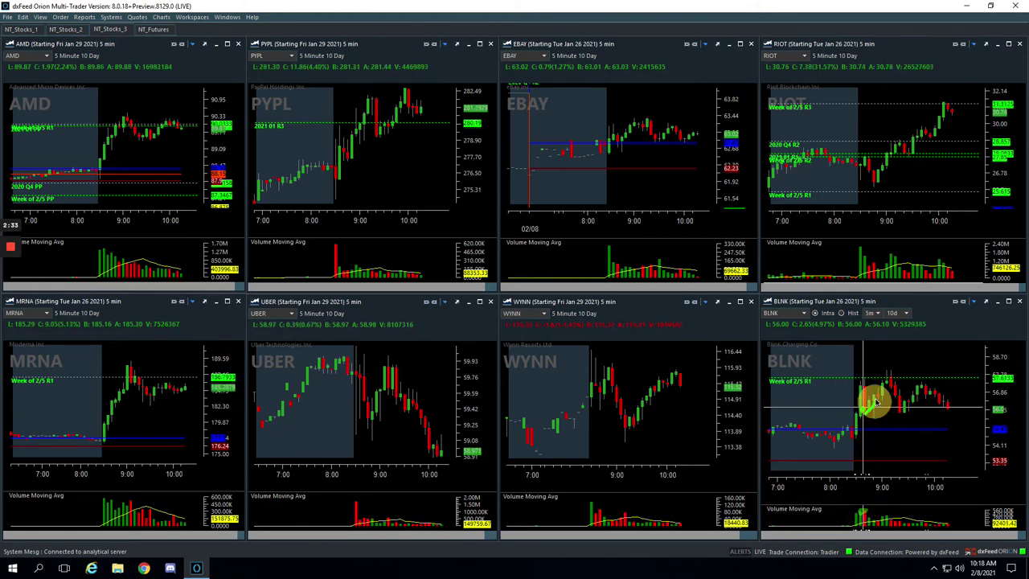
mouse_move(875, 402)
mouse_down()
mouse_move(884, 379)
mouse_move(875, 382)
mouse_move(892, 378)
mouse_up()
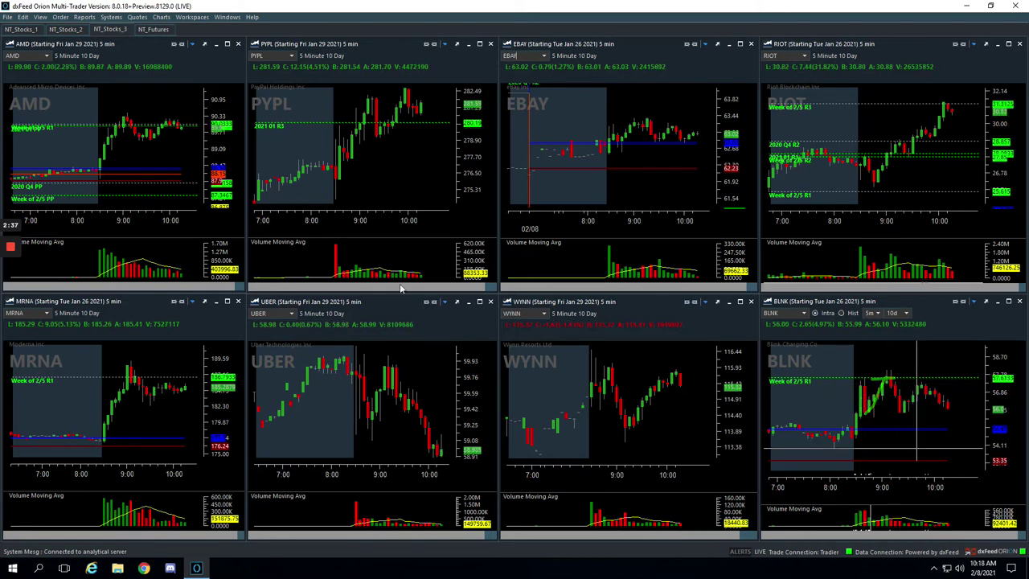
Return to the NT_Stocks_2 workspace and examine BYND's volume peak, morning low and rebound, marking them on the chart
click(67, 30)
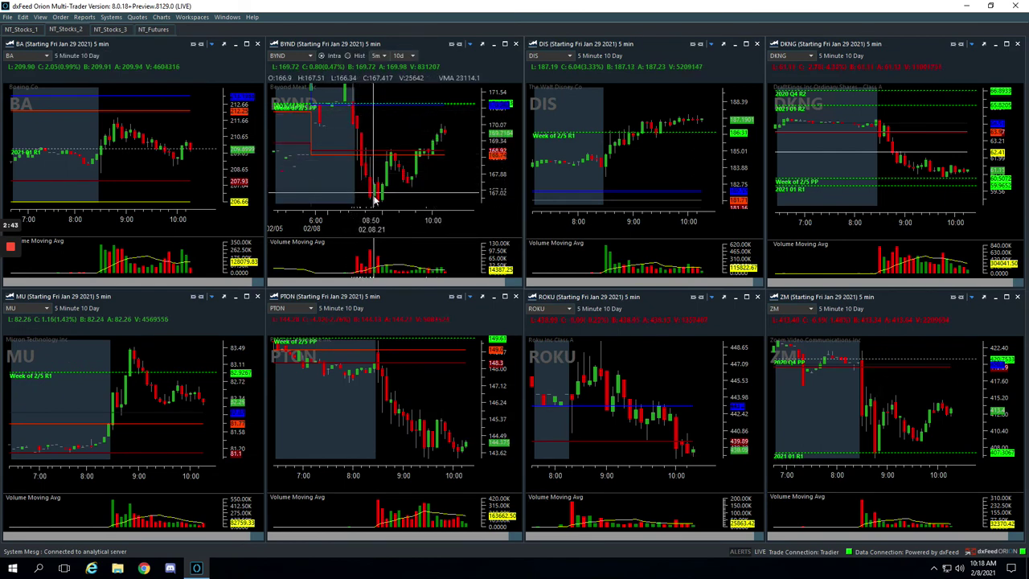
click(368, 249)
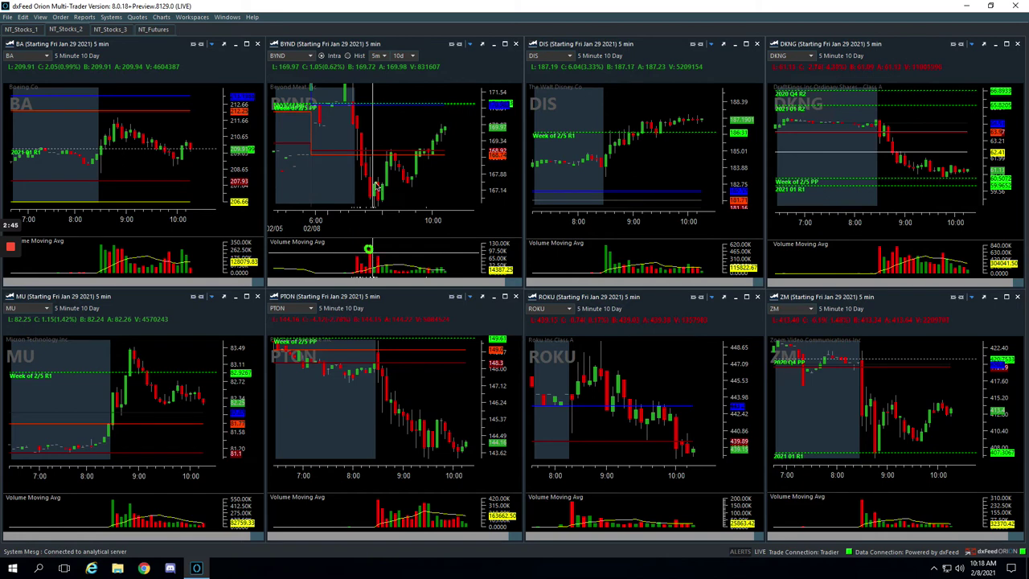
click(378, 188)
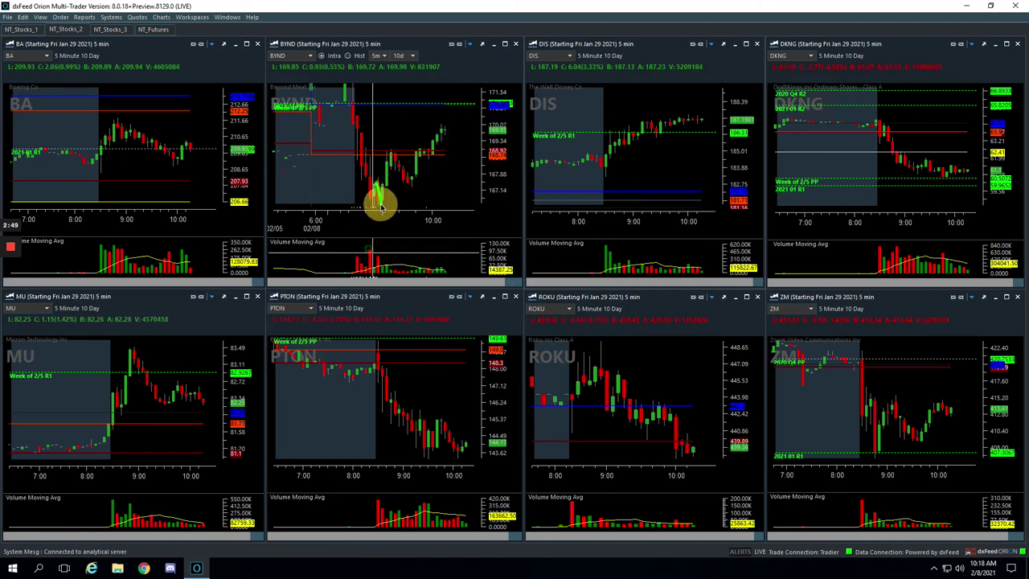
mouse_move(381, 207)
mouse_down()
mouse_move(391, 156)
mouse_move(407, 185)
mouse_move(425, 148)
mouse_up()
click(391, 153)
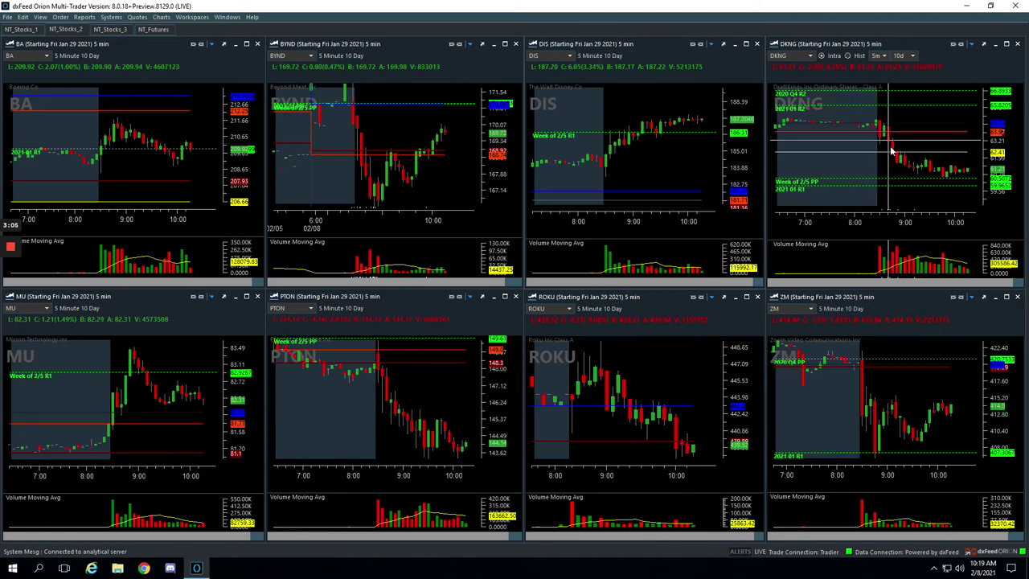
Examine DKNG's volume peak and trace its price decline toward the Week of 2/5 PP level
click(891, 246)
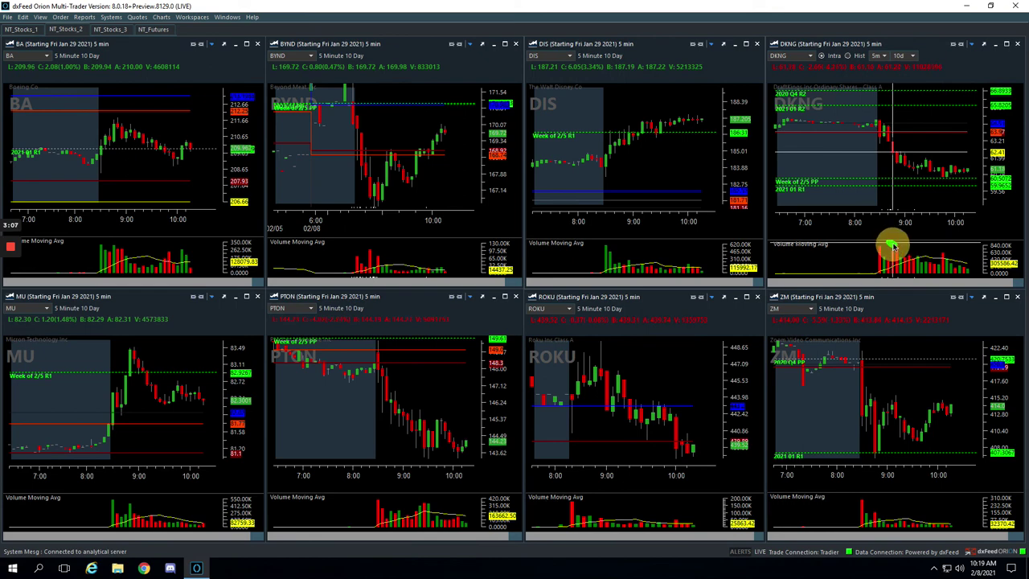
click(902, 156)
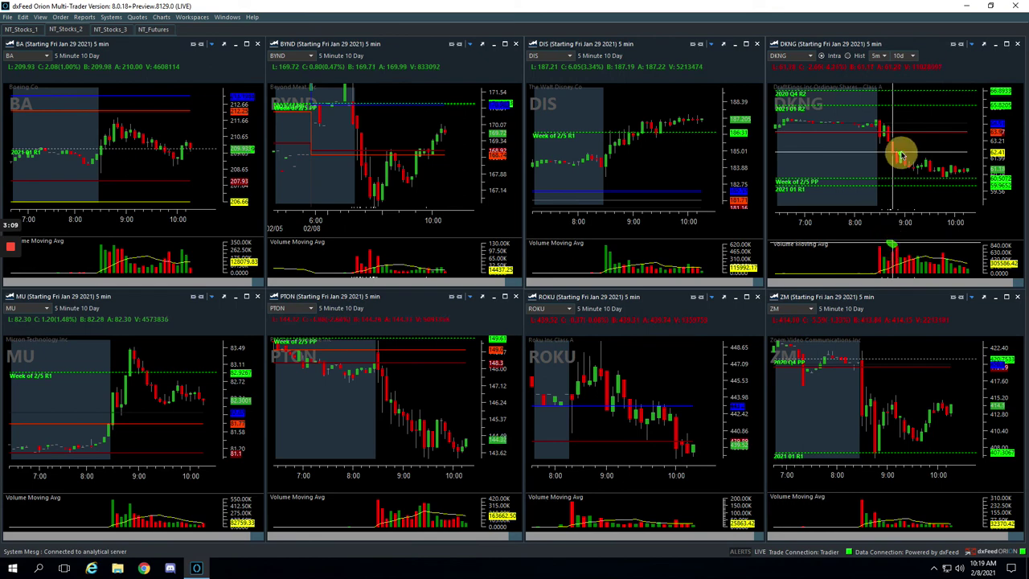
drag(901, 156, 945, 179)
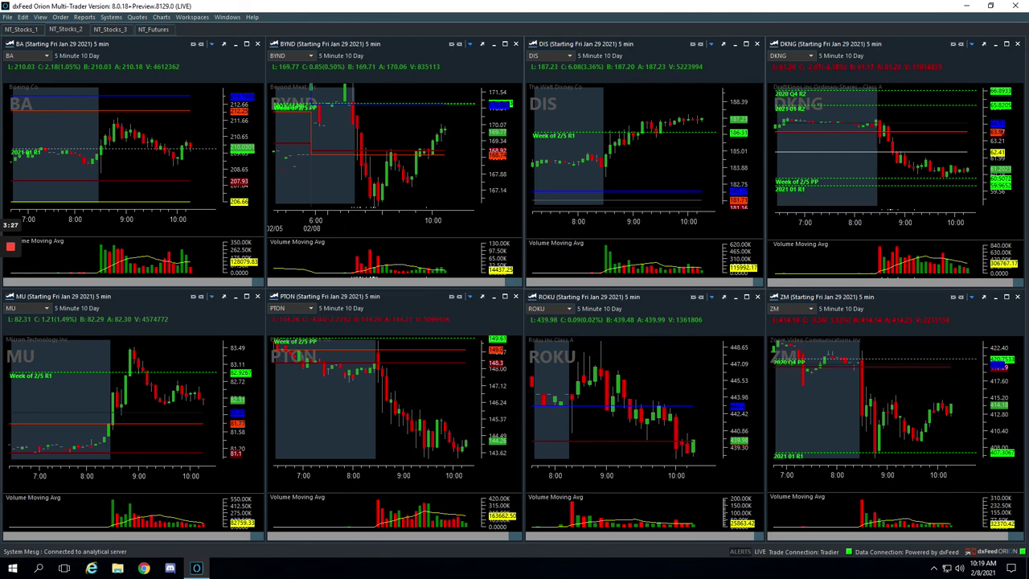
mouse_move(11, 247)
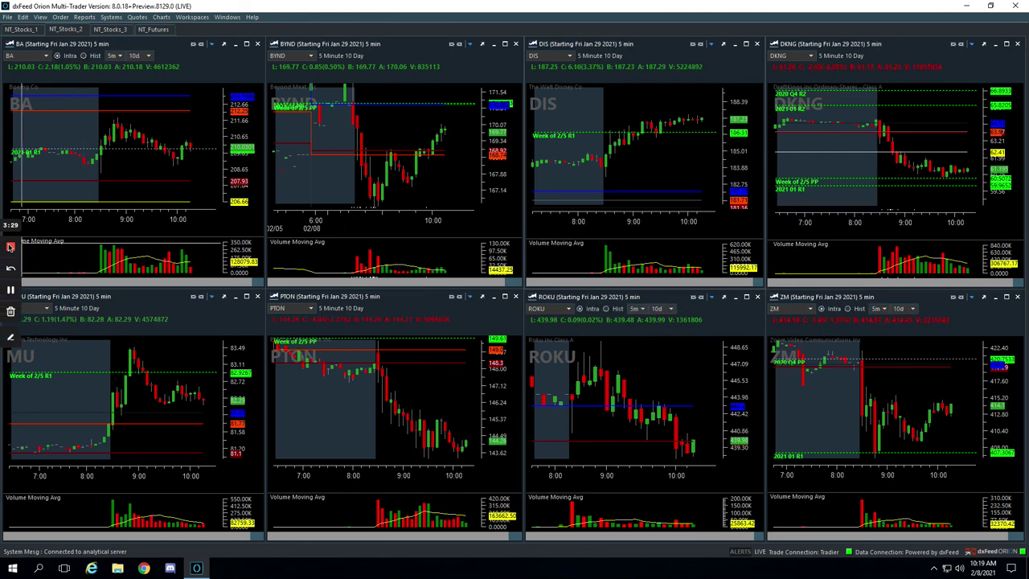